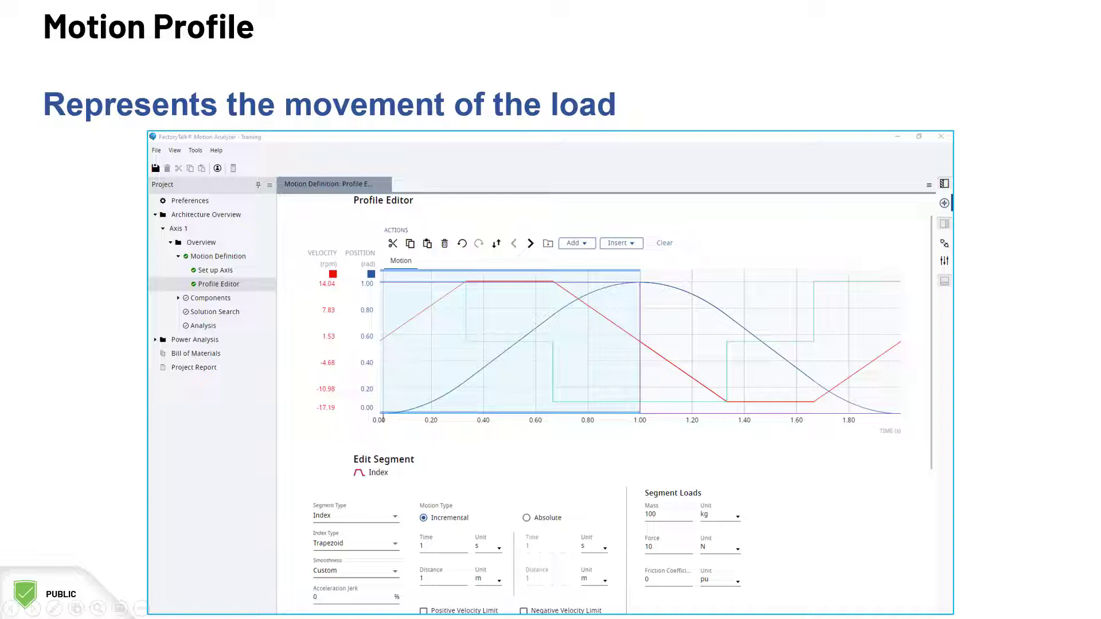
Advance to the conveyor belt example slide showing a 300 mm index with a 5 kg load
{"action": "key", "text": "Right"}
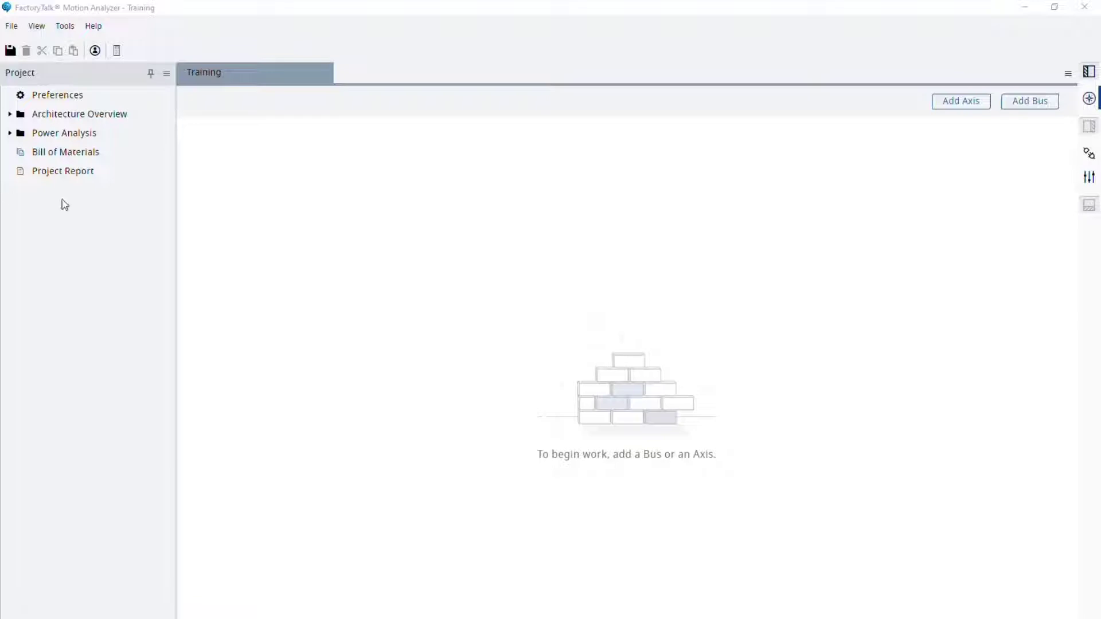
Add New Axis 1 and begin defining its motion from the Axis Overview
{"action": "left_click", "coordinate": [961, 106]}
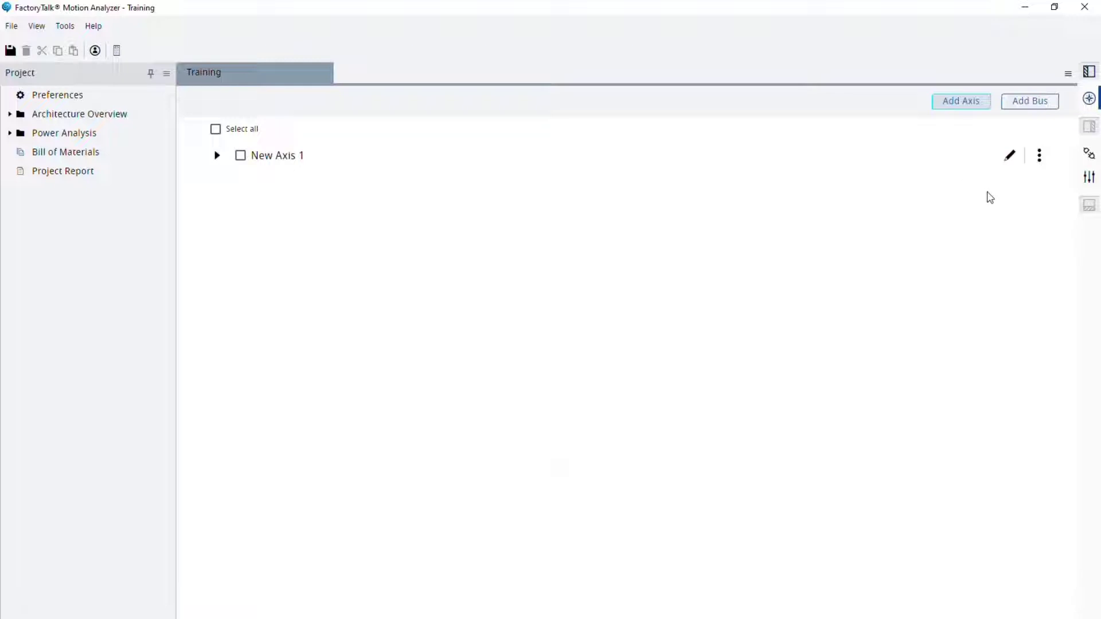
{"action": "left_click", "coordinate": [1009, 159]}
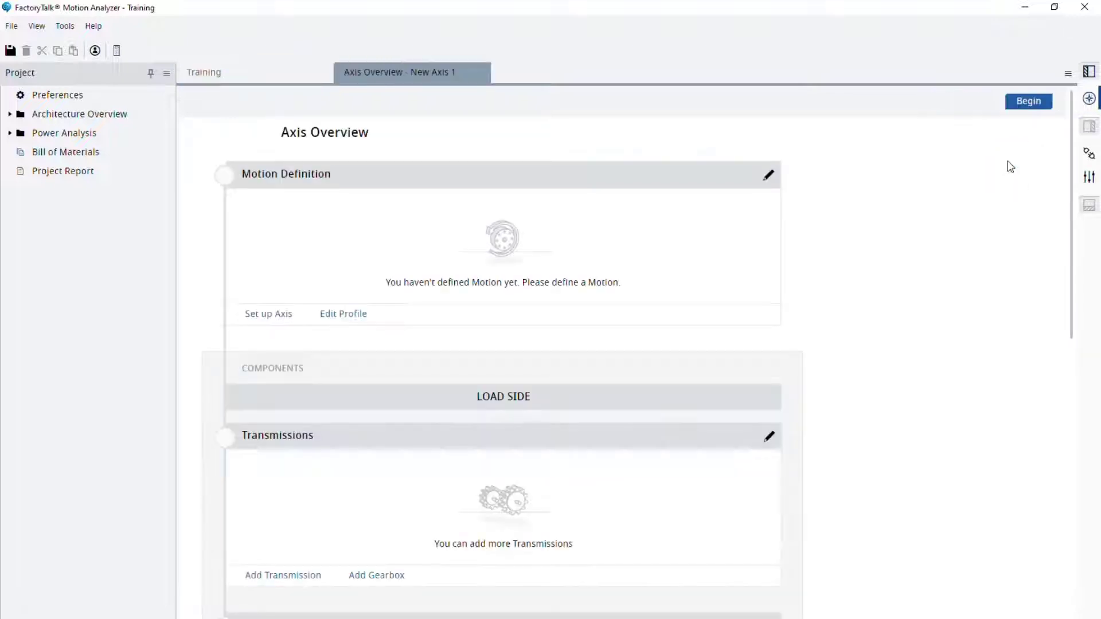
{"action": "left_click", "coordinate": [1026, 106]}
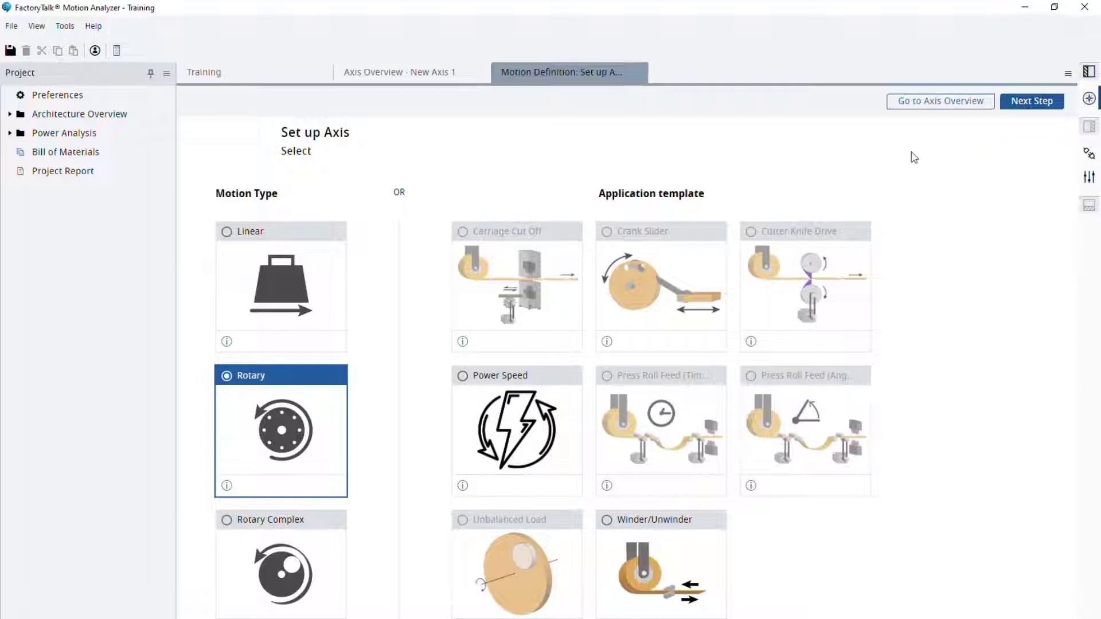
Change New Axis 1's motion type from Rotary to Linear and confirm the change
{"action": "left_click", "coordinate": [288, 283]}
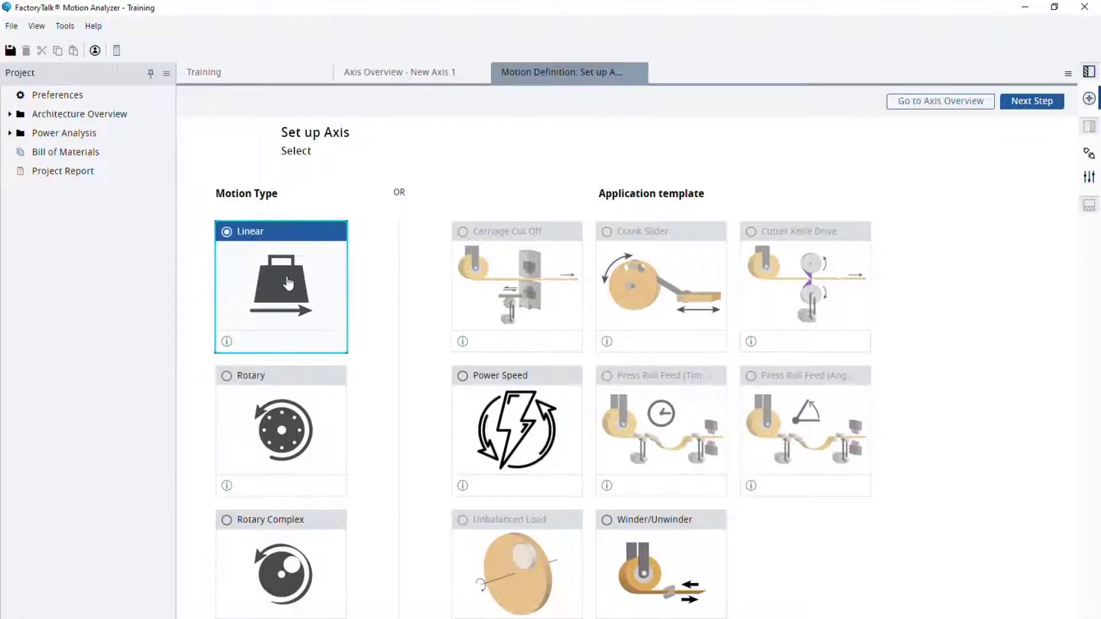
{"action": "left_click", "coordinate": [1034, 108]}
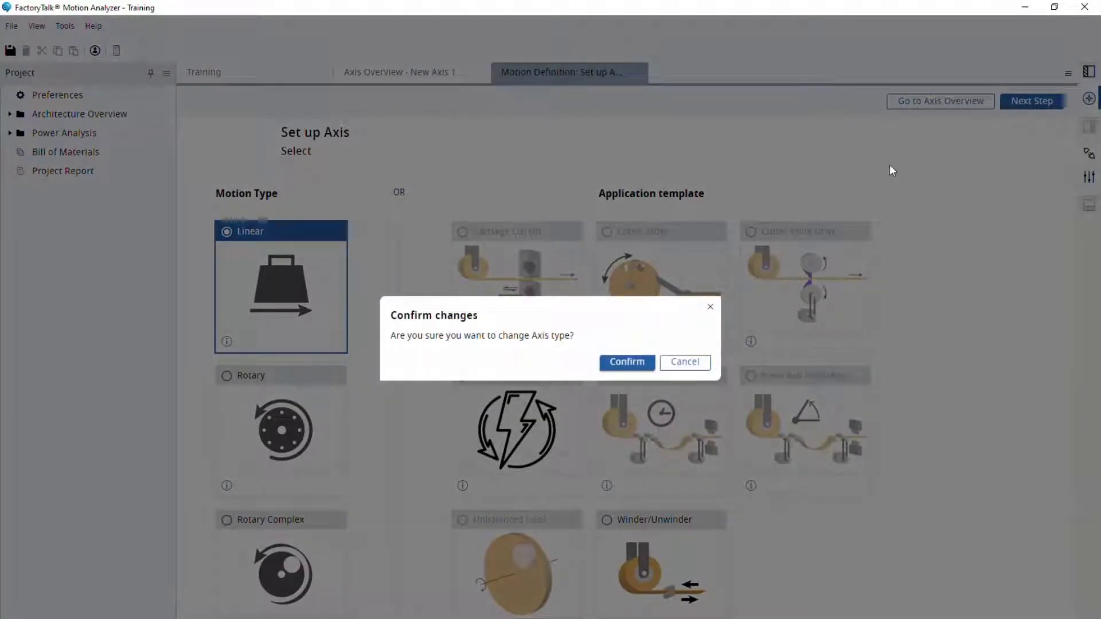
{"action": "left_click", "coordinate": [628, 361]}
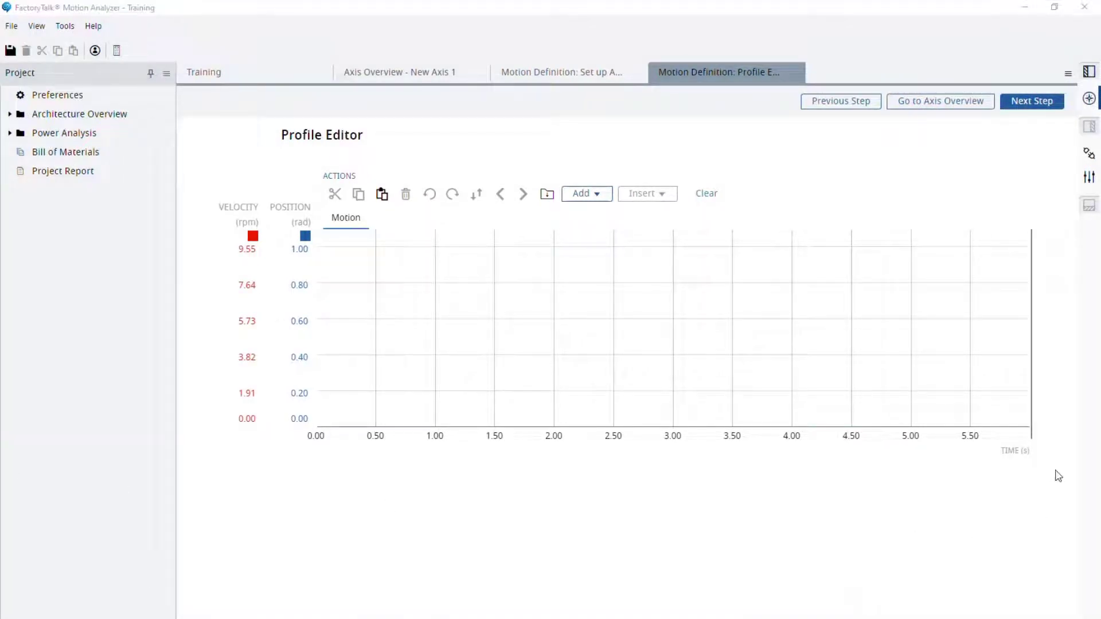
Show the Linear Motion Profile's properties panel with initial conditions and motion readouts
{"action": "left_click", "coordinate": [1083, 179]}
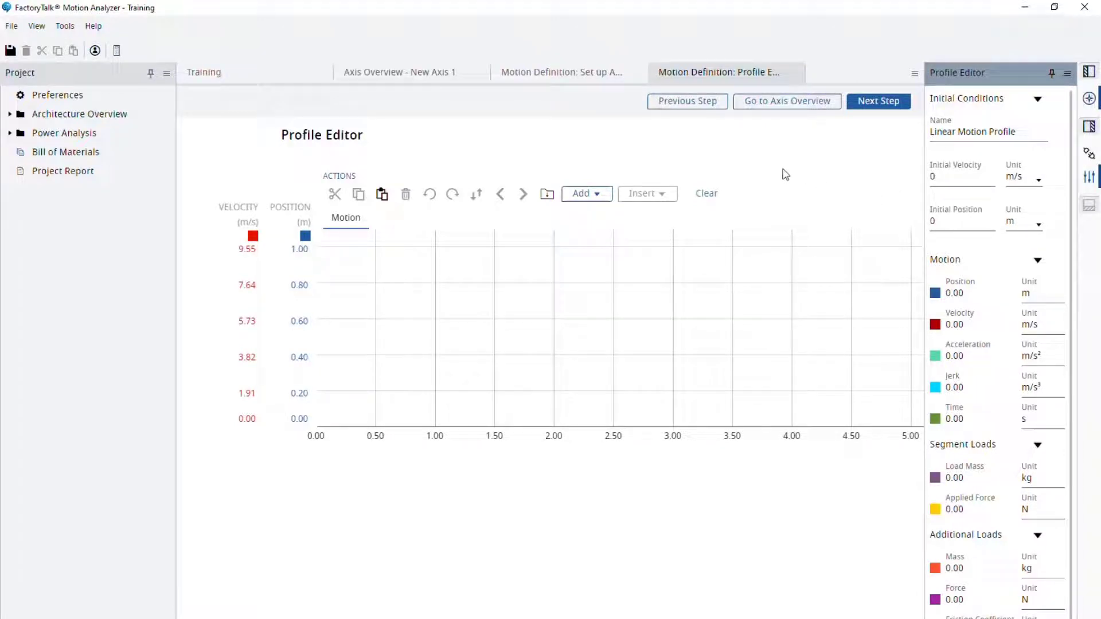
Add a default Index segment (Trapezoid, 1 s, 1 m incremental) to the profile
{"action": "left_click", "coordinate": [599, 195]}
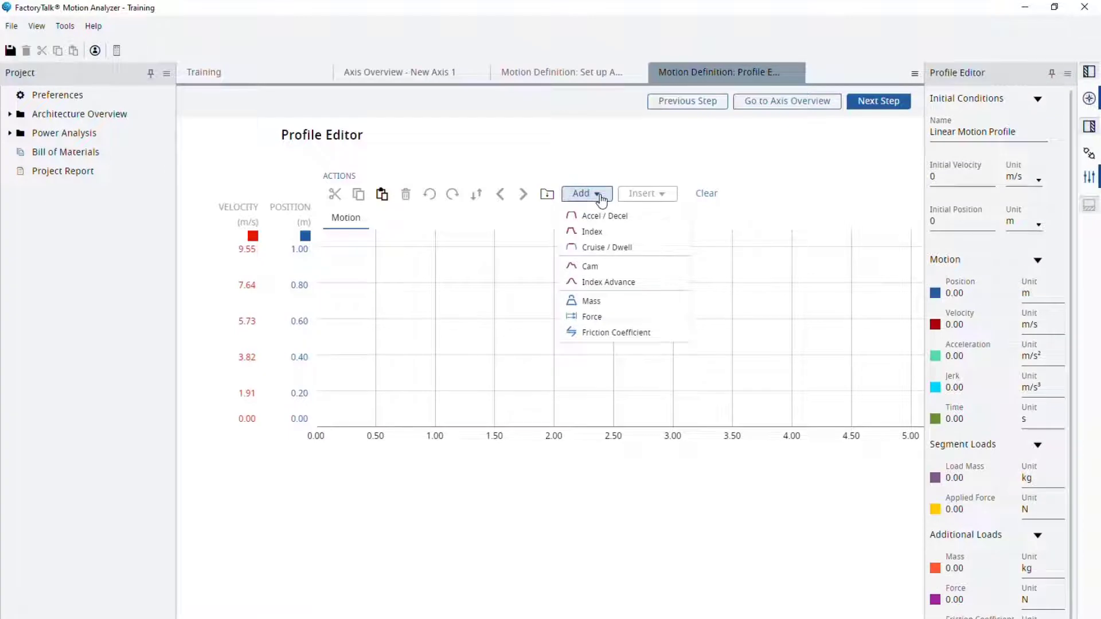
{"action": "left_click", "coordinate": [597, 231]}
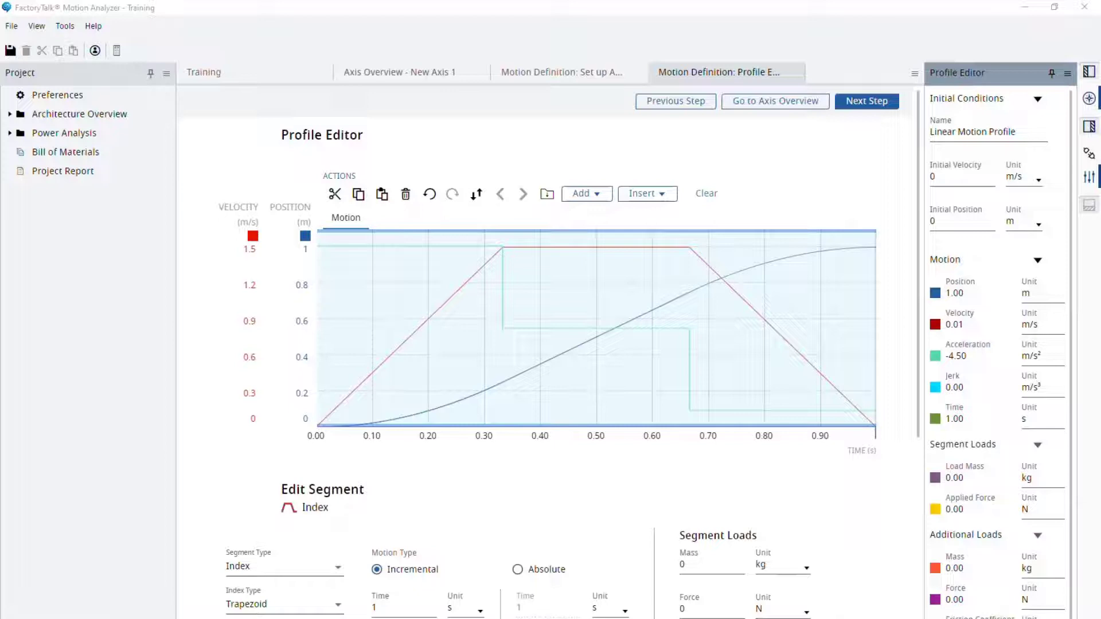
{"action": "scroll", "coordinate": [195, 497], "scroll_direction": "down", "scroll_amount": 5}
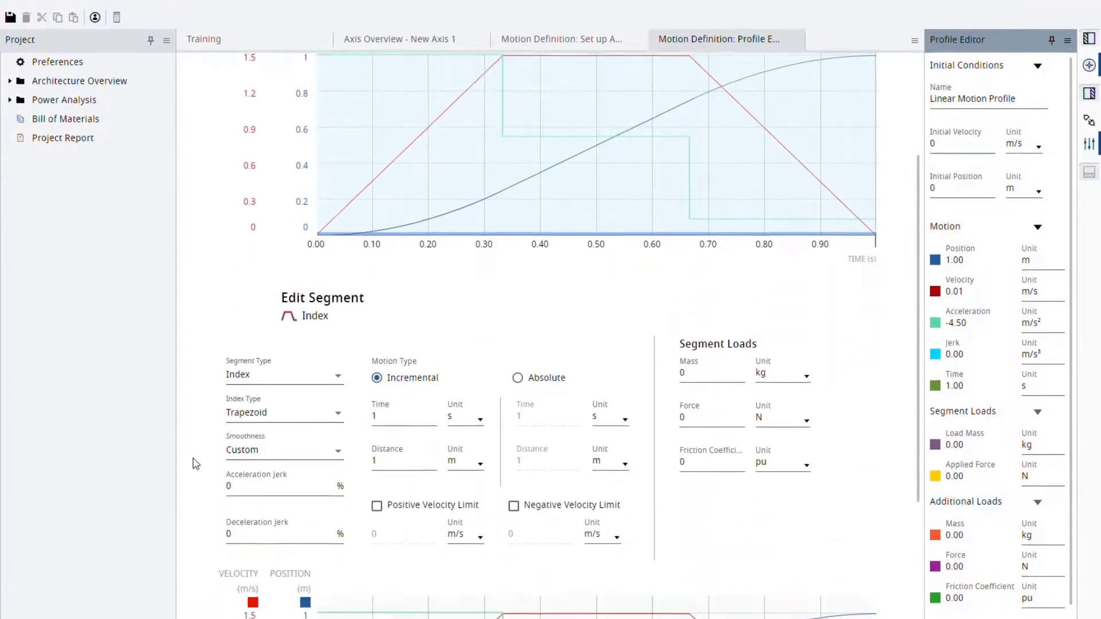
{"action": "scroll", "coordinate": [195, 463], "scroll_direction": "down", "scroll_amount": 3}
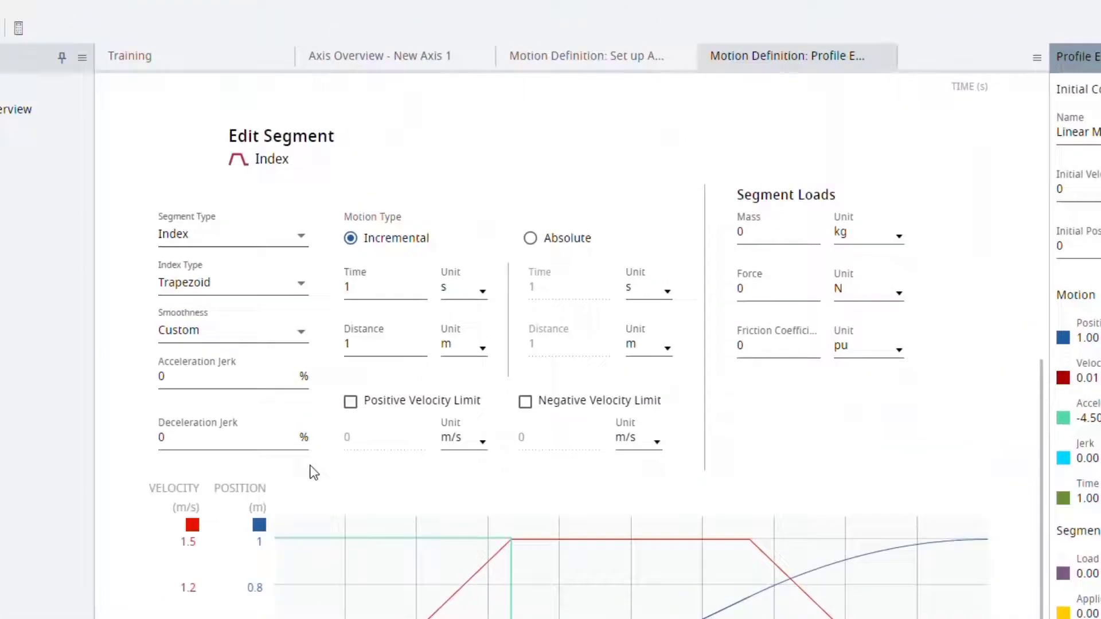
Set the Index distance unit to mm and its distance to 300
{"action": "left_click", "coordinate": [462, 348]}
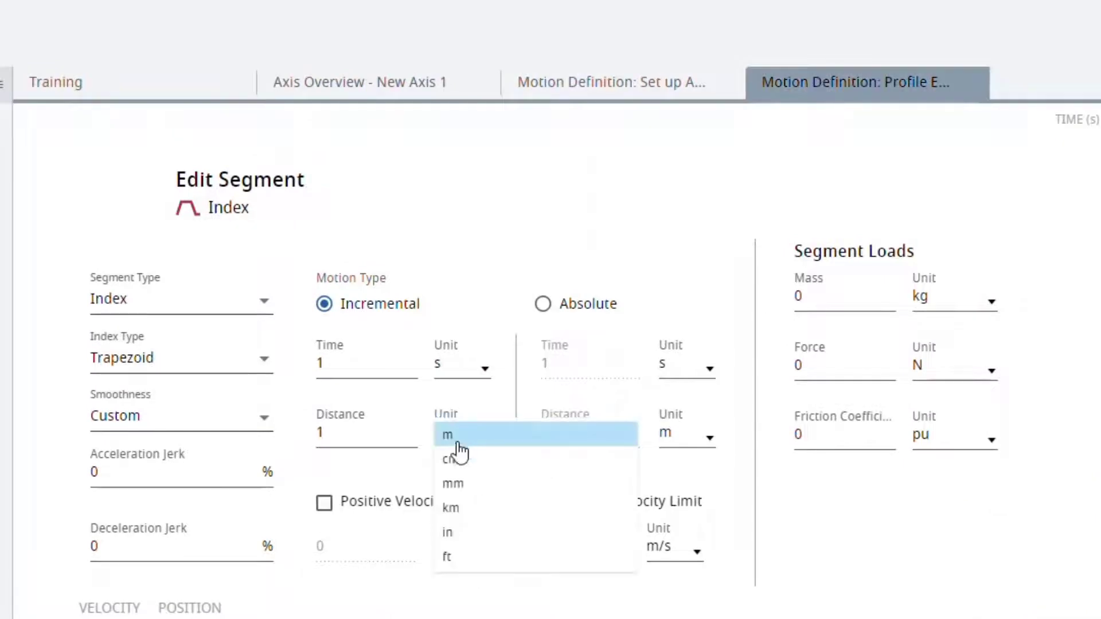
{"action": "left_click", "coordinate": [459, 485]}
{"action": "left_click", "coordinate": [355, 428]}
{"action": "left_click_drag", "start_coordinate": [355, 429], "coordinate": [290, 437]}
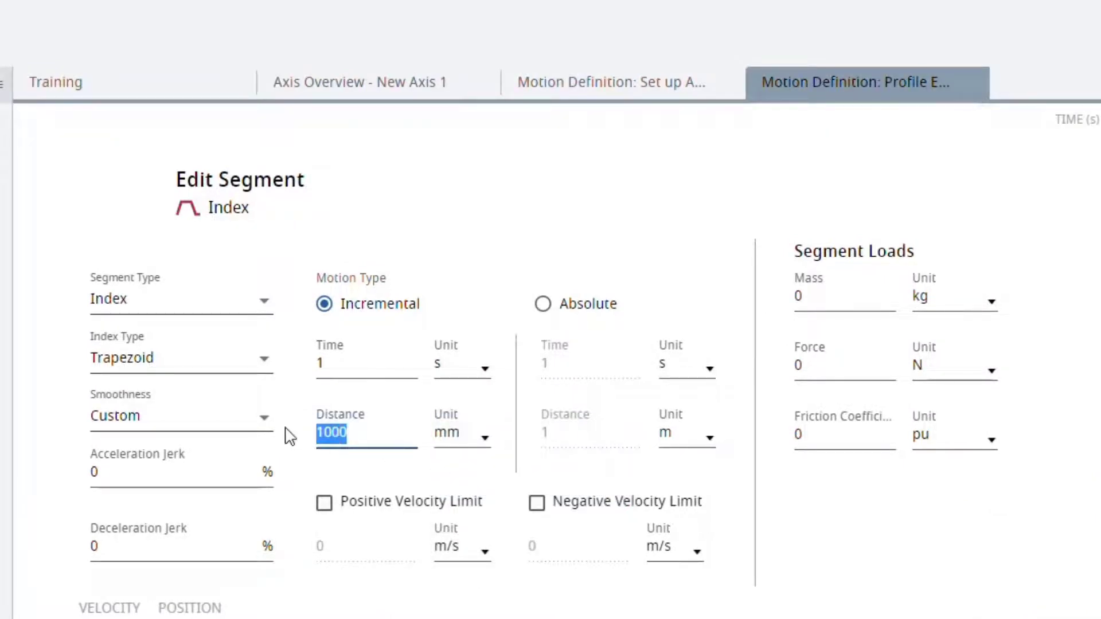
{"action": "type", "text": "300"}
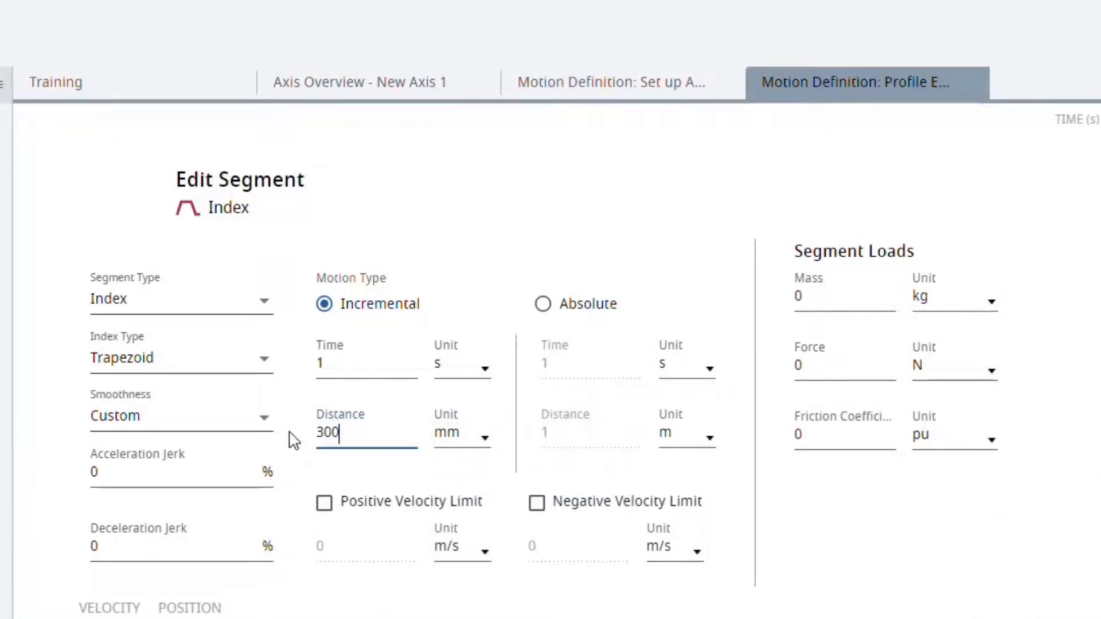
{"action": "key", "text": "Return"}
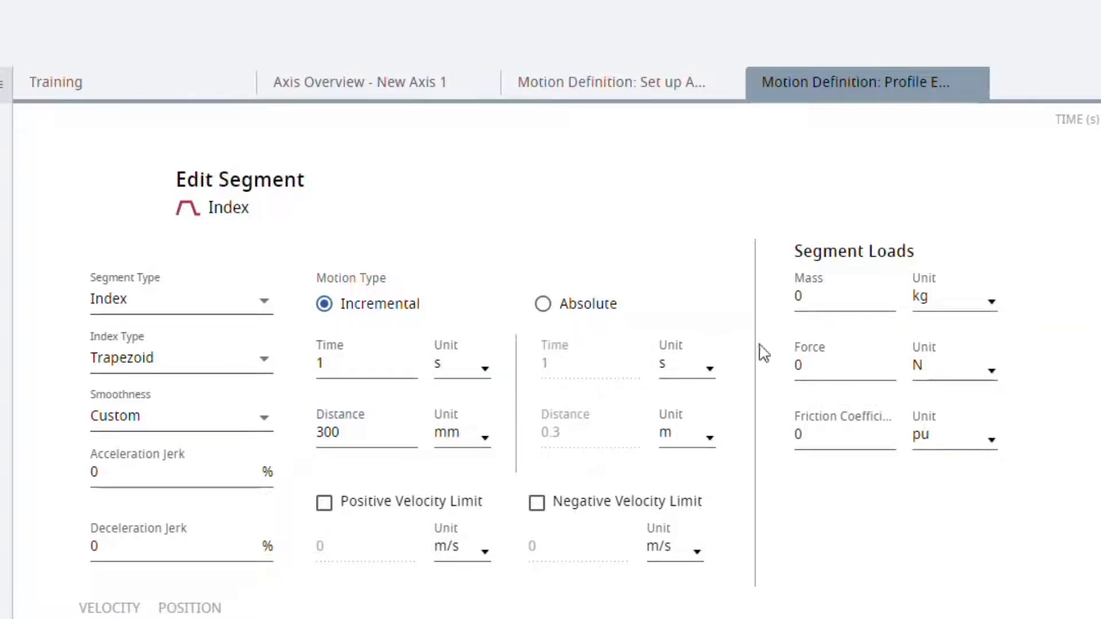
Give the Index segment a 5 kg segment load mass
{"action": "left_click_drag", "start_coordinate": [809, 298], "coordinate": [781, 311]}
{"action": "type", "text": "5"}
{"action": "key", "text": "Return"}
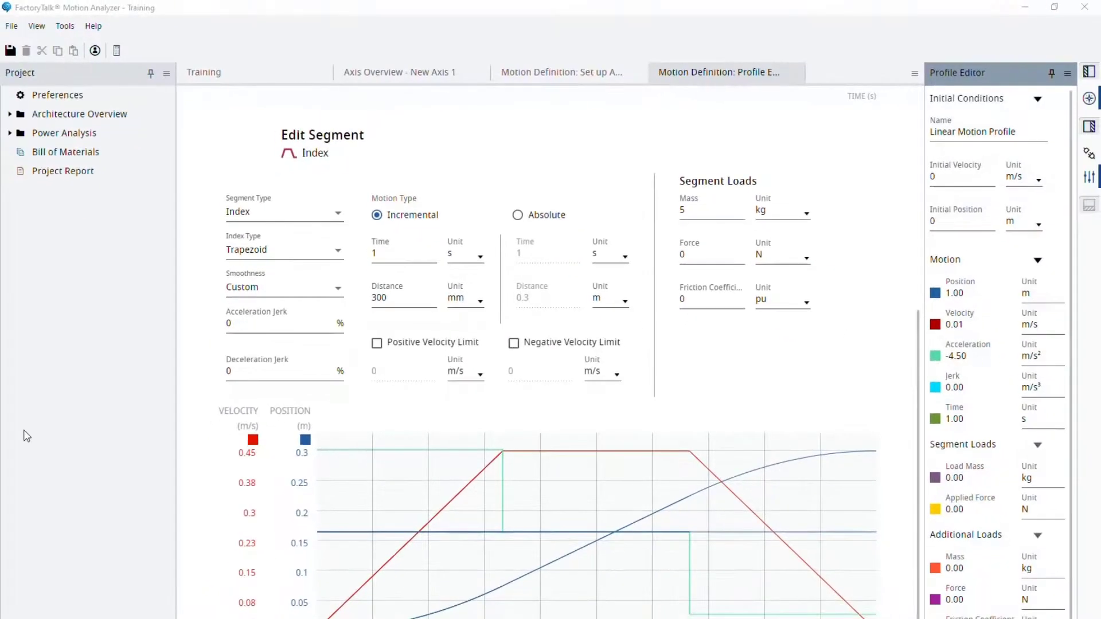
{"action": "scroll", "coordinate": [172, 436], "scroll_direction": "up", "scroll_amount": 3}
{"action": "scroll", "coordinate": [195, 433], "scroll_direction": "up", "scroll_amount": 5}
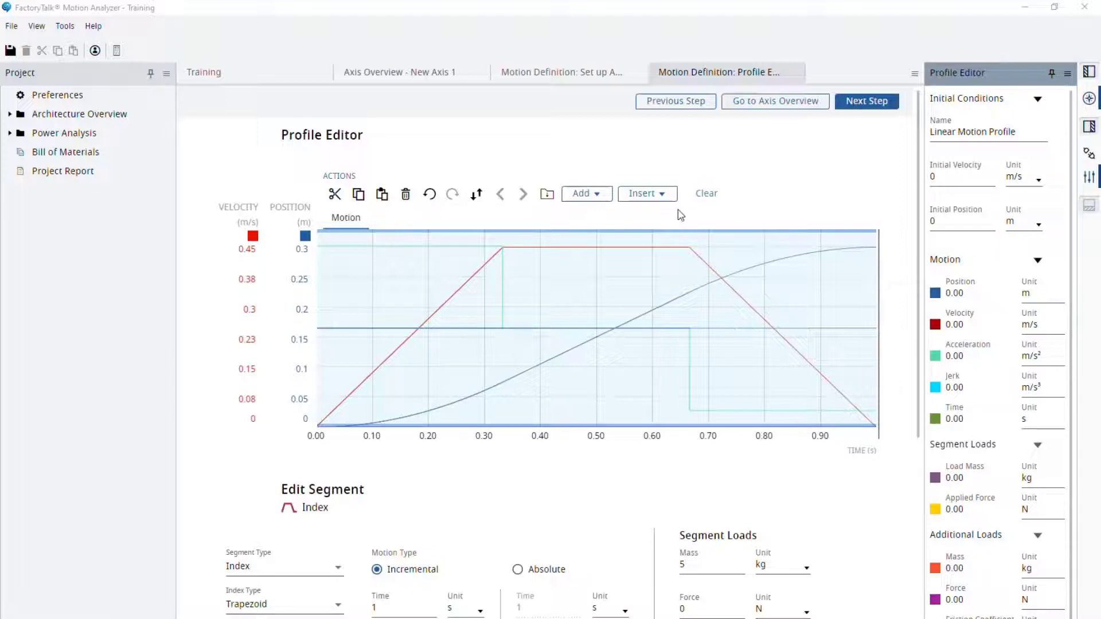
Append a 0.5 s Cruise / Dwell segment holding at 0.3 m after the Index
{"action": "left_click", "coordinate": [602, 199]}
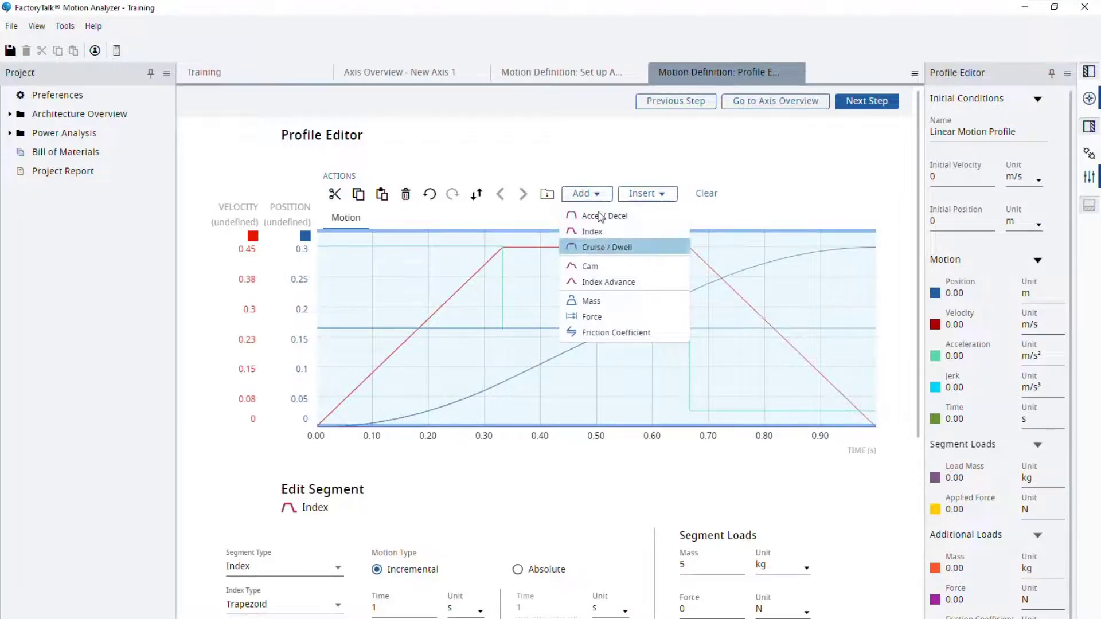
{"action": "left_click", "coordinate": [604, 246]}
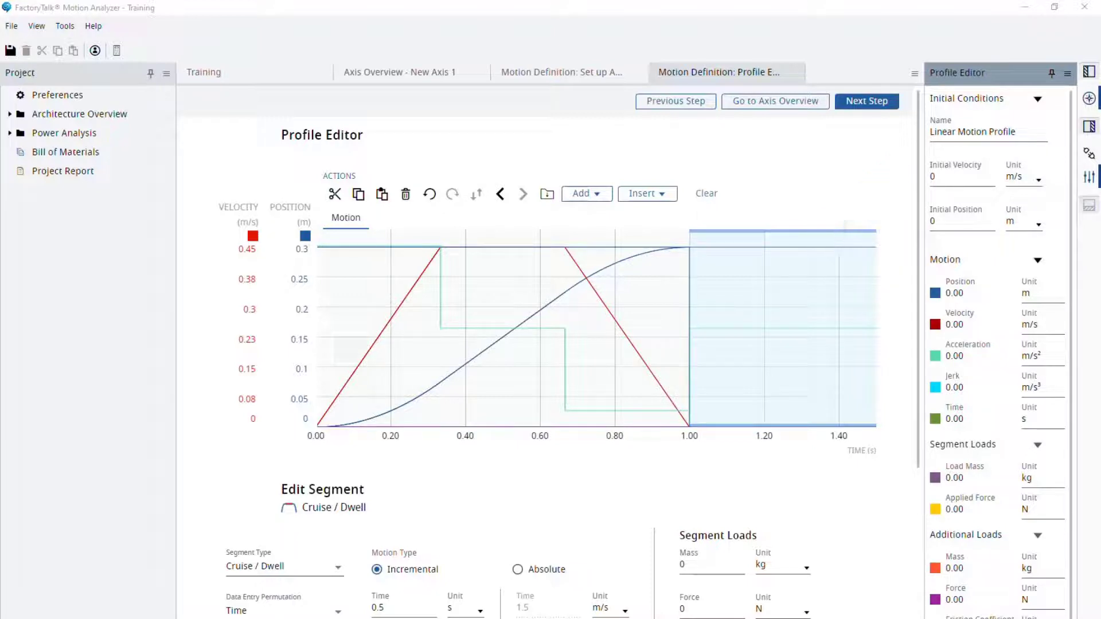
{"action": "scroll", "coordinate": [182, 418], "scroll_direction": "down", "scroll_amount": 3}
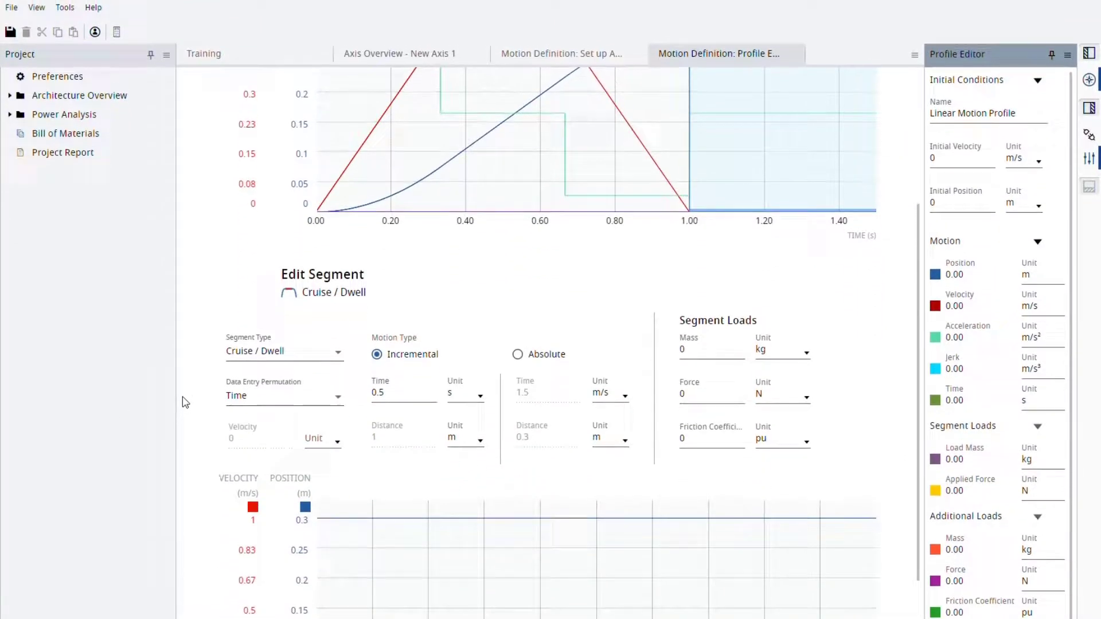
{"action": "scroll", "coordinate": [182, 402], "scroll_direction": "down", "scroll_amount": 2}
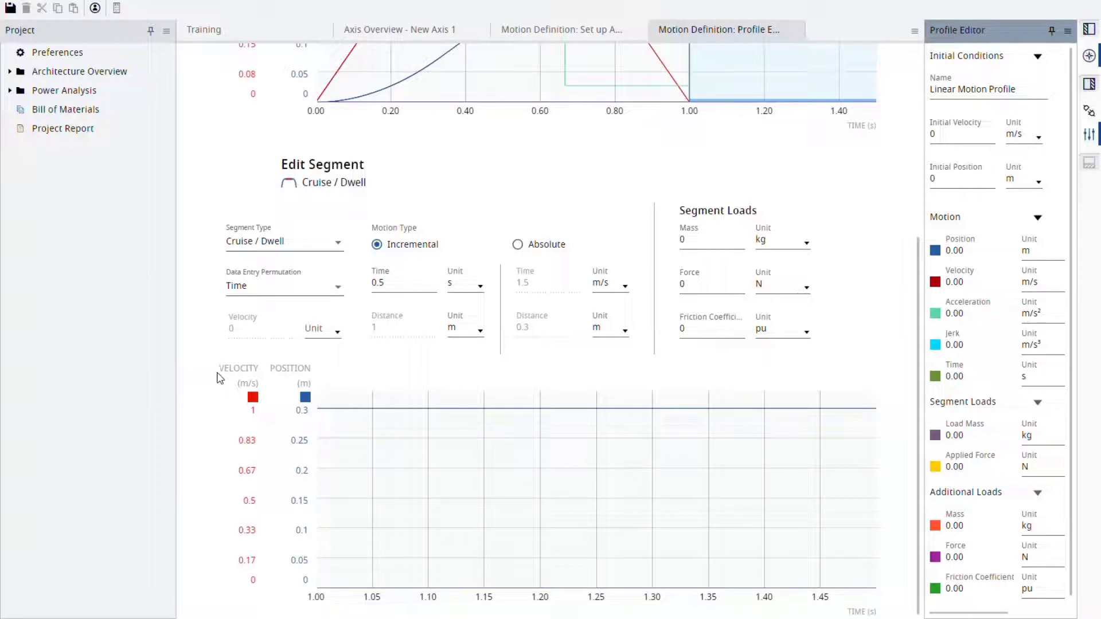
Set the Cruise / Dwell Segment Loads mass to 5 kg, matching the Index
{"action": "left_click_drag", "start_coordinate": [688, 239], "coordinate": [671, 245]}
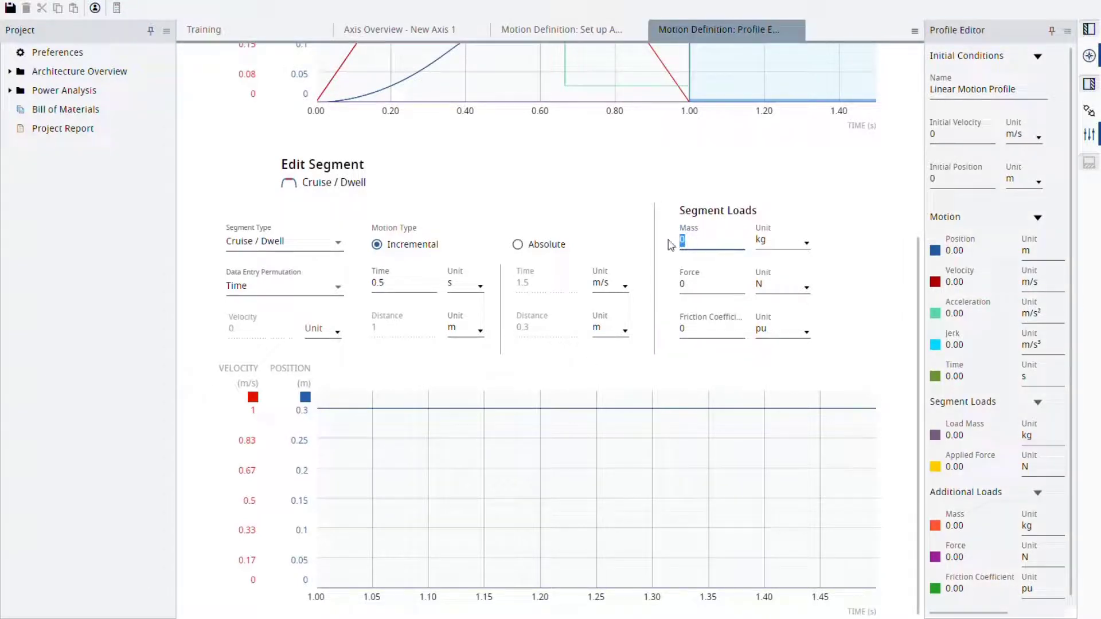
{"action": "type", "text": "5"}
{"action": "key", "text": "Tab"}
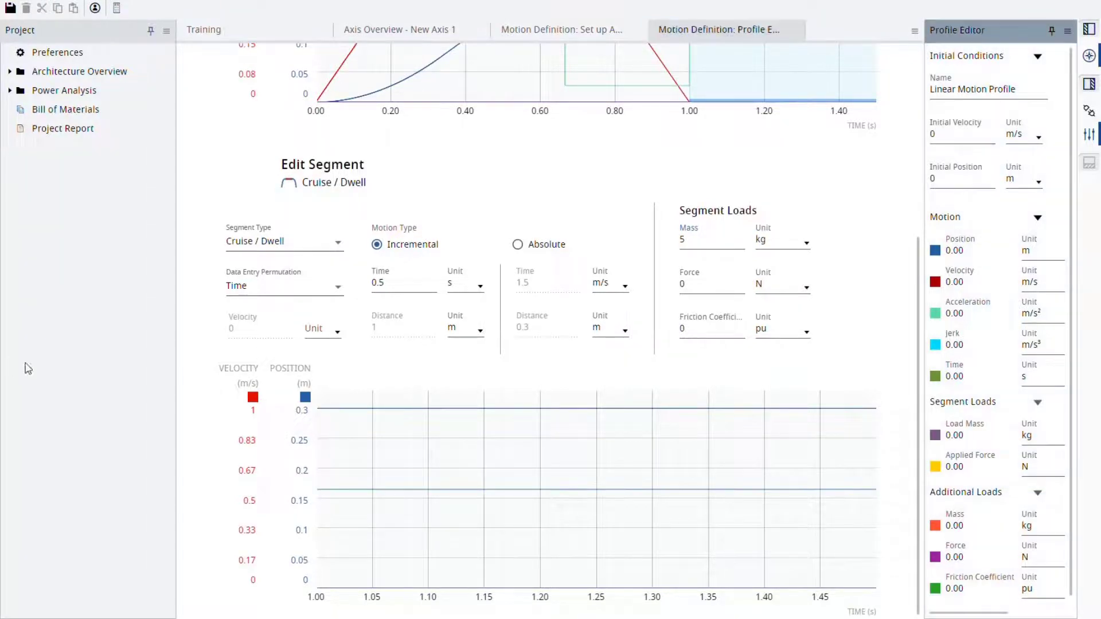
{"action": "scroll", "coordinate": [194, 377], "scroll_direction": "up", "scroll_amount": 3}
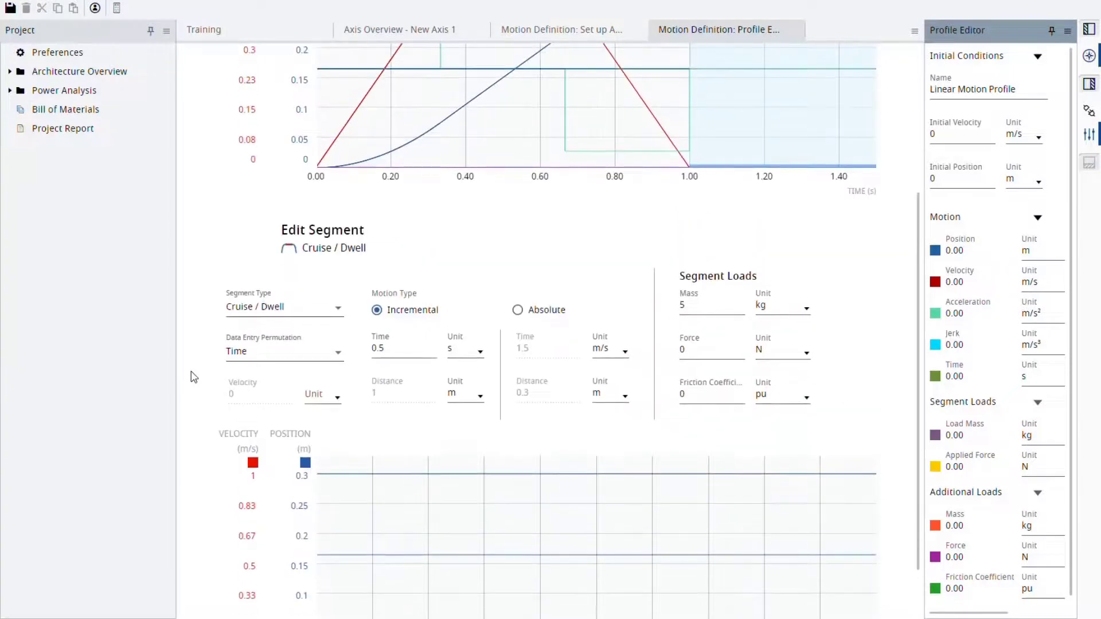
{"action": "scroll", "coordinate": [194, 377], "scroll_direction": "up", "scroll_amount": 3}
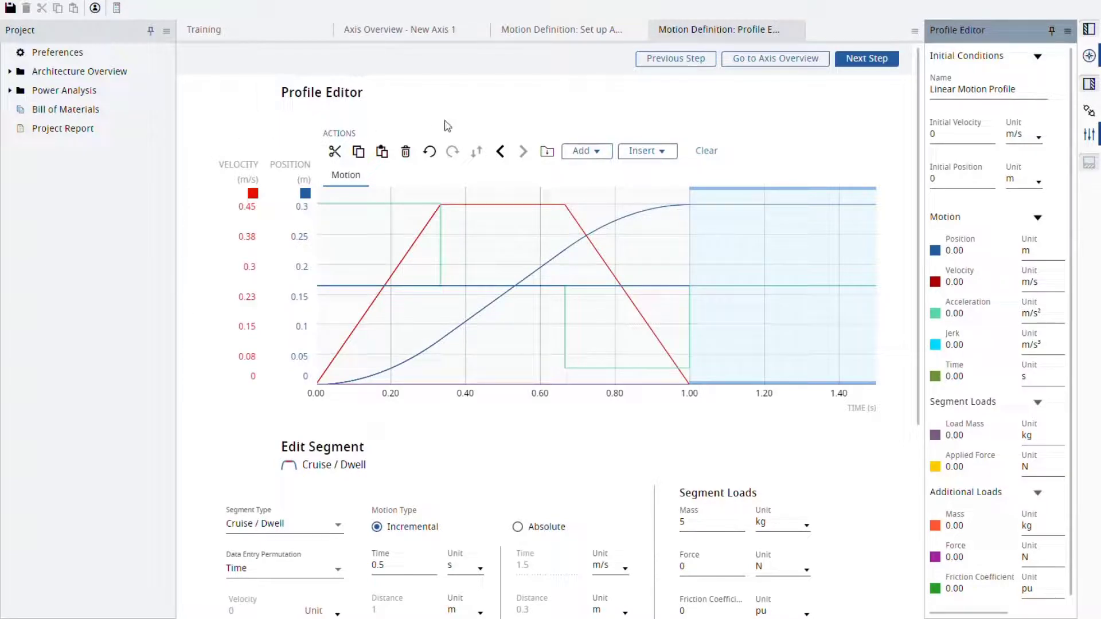
Add a Force load segment with an end time of 0.5 s
{"action": "left_click", "coordinate": [601, 152]}
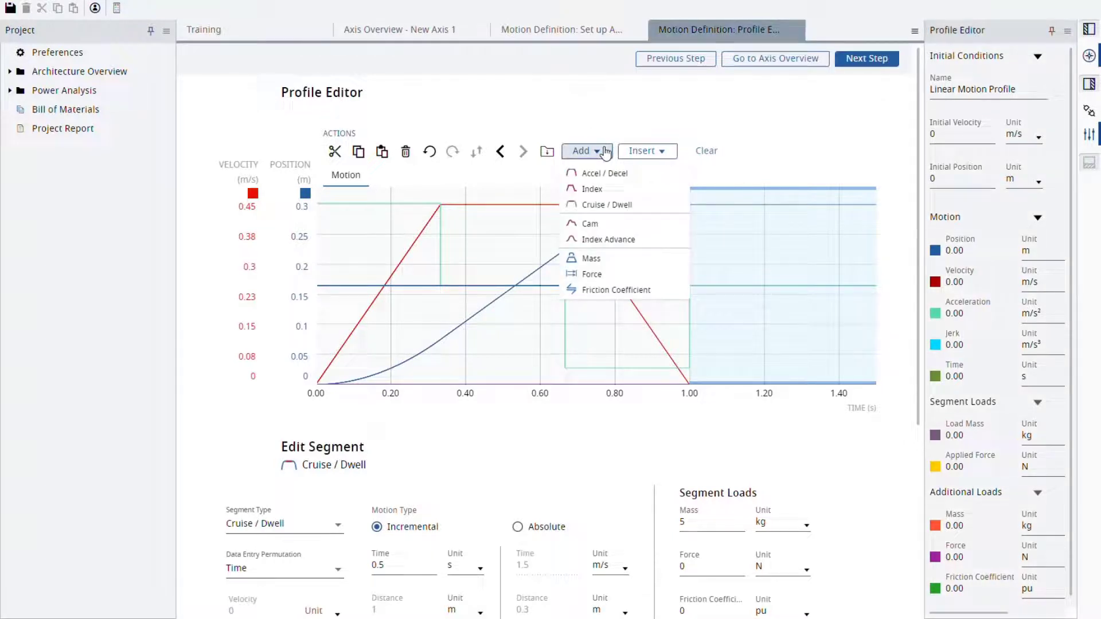
{"action": "left_click", "coordinate": [588, 275]}
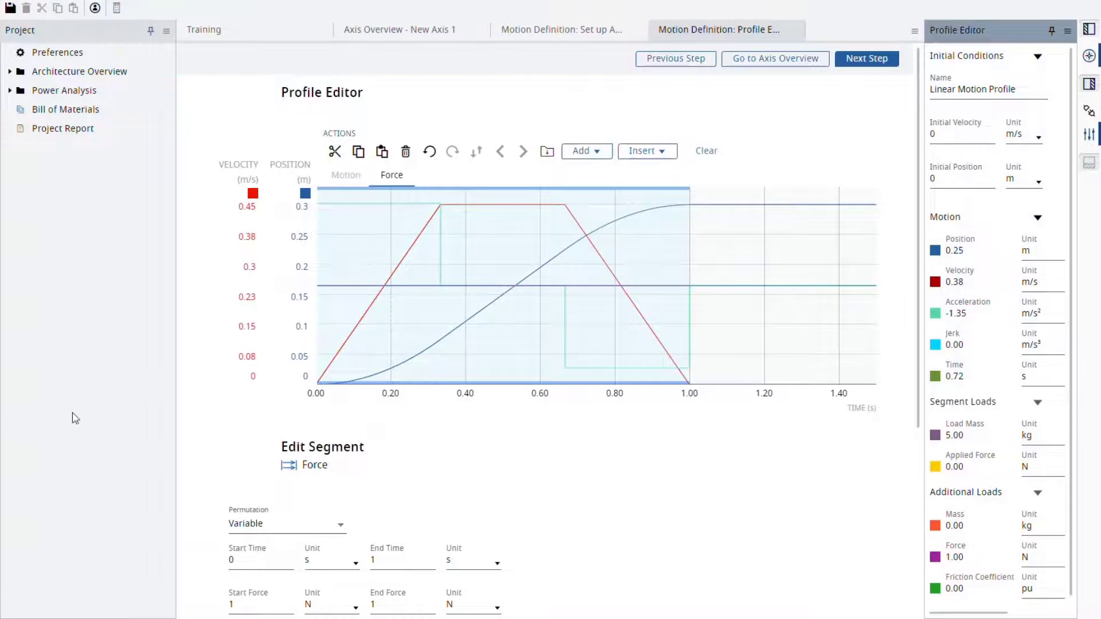
{"action": "scroll", "coordinate": [201, 424], "scroll_direction": "down", "scroll_amount": 5}
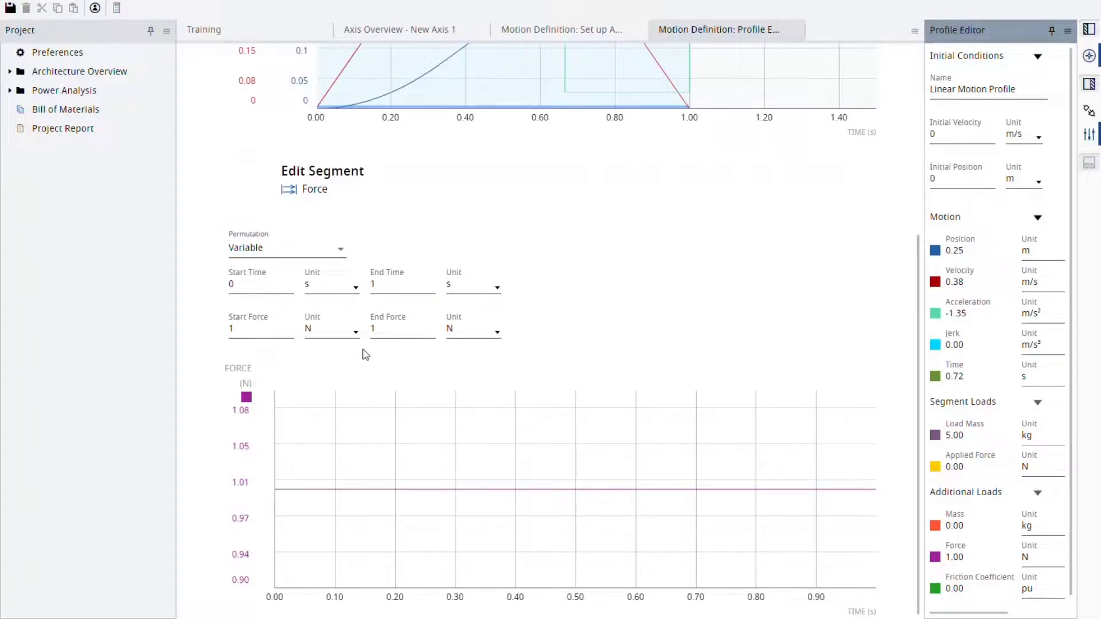
{"action": "double_click", "coordinate": [371, 285]}
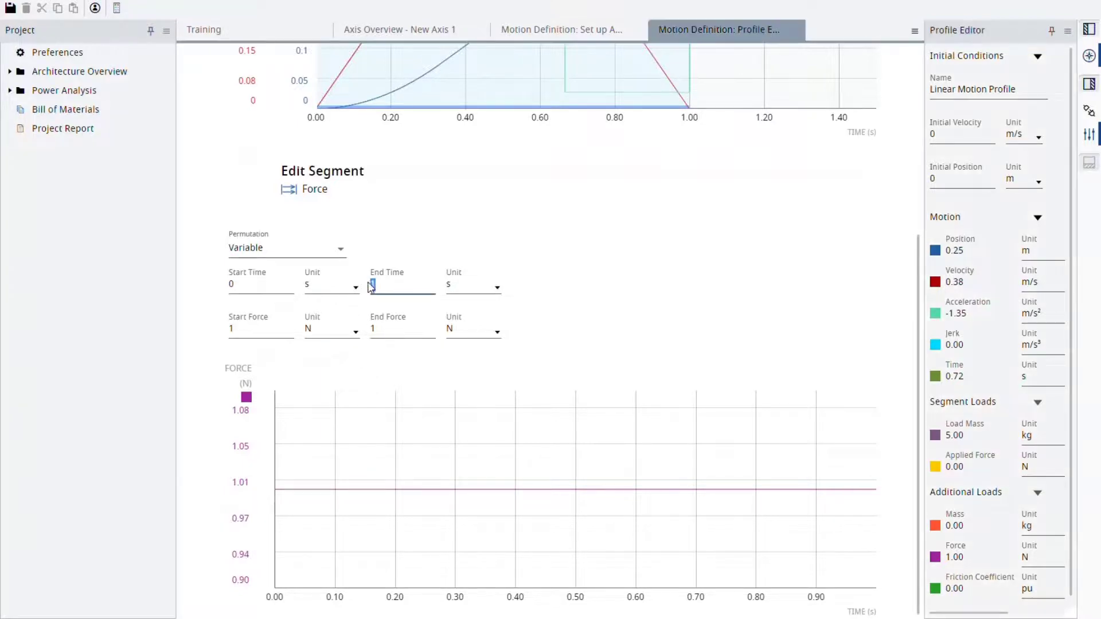
{"action": "type", "text": "0.5"}
{"action": "key", "text": "Return"}
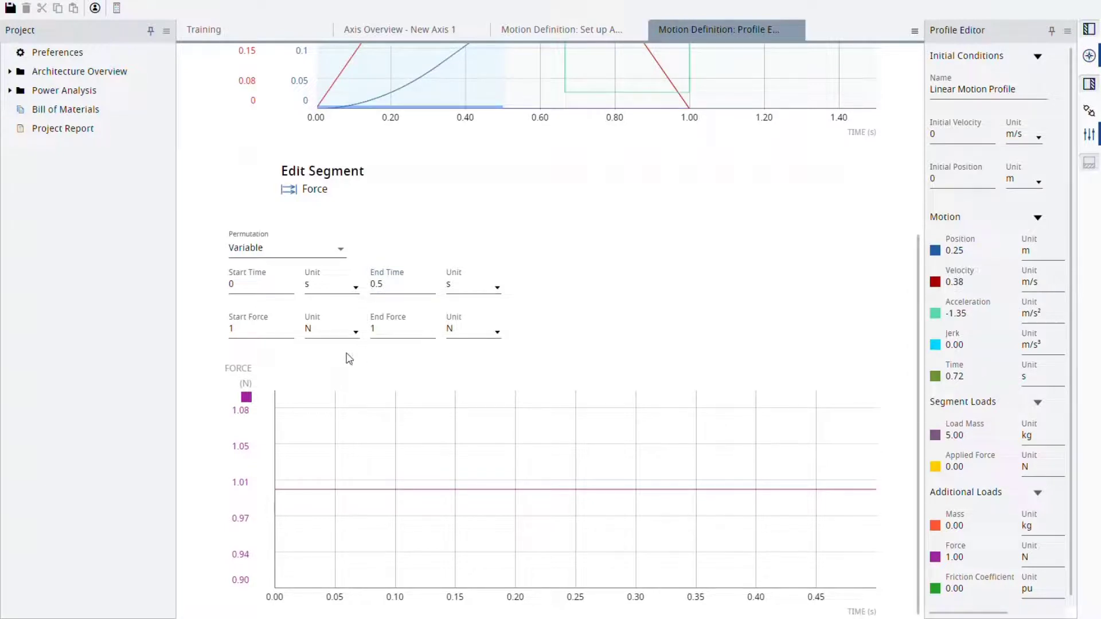
Ramp the force from a 0 N start to a 100 N end
{"action": "double_click", "coordinate": [247, 335]}
{"action": "type", "text": "0"}
{"action": "key", "text": "Return"}
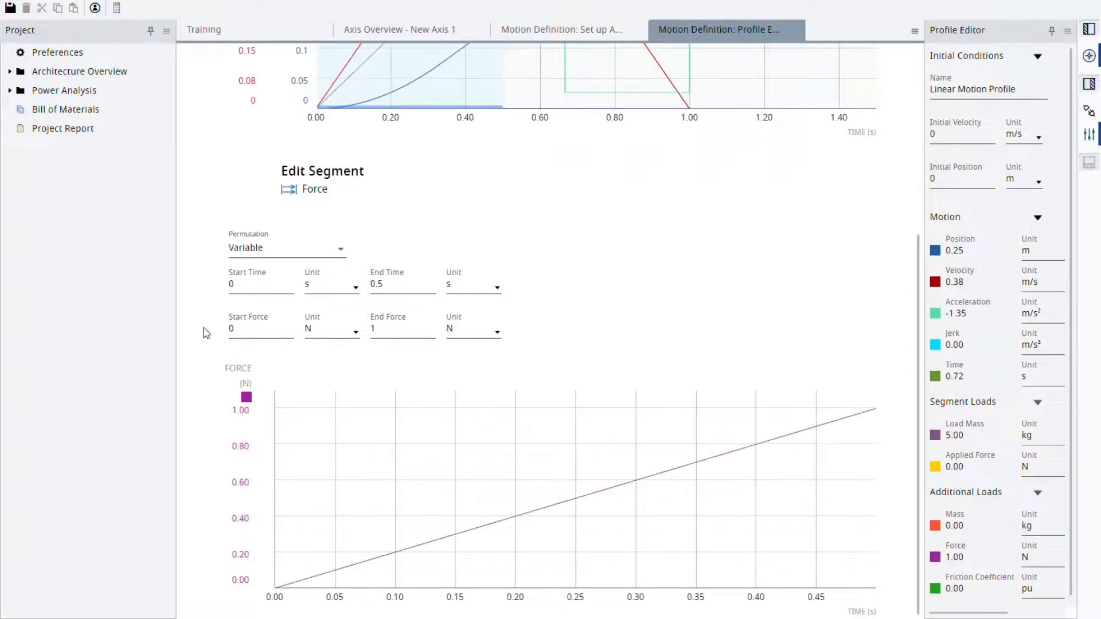
{"action": "double_click", "coordinate": [376, 331]}
{"action": "type", "text": "100"}
{"action": "key", "text": "Return"}
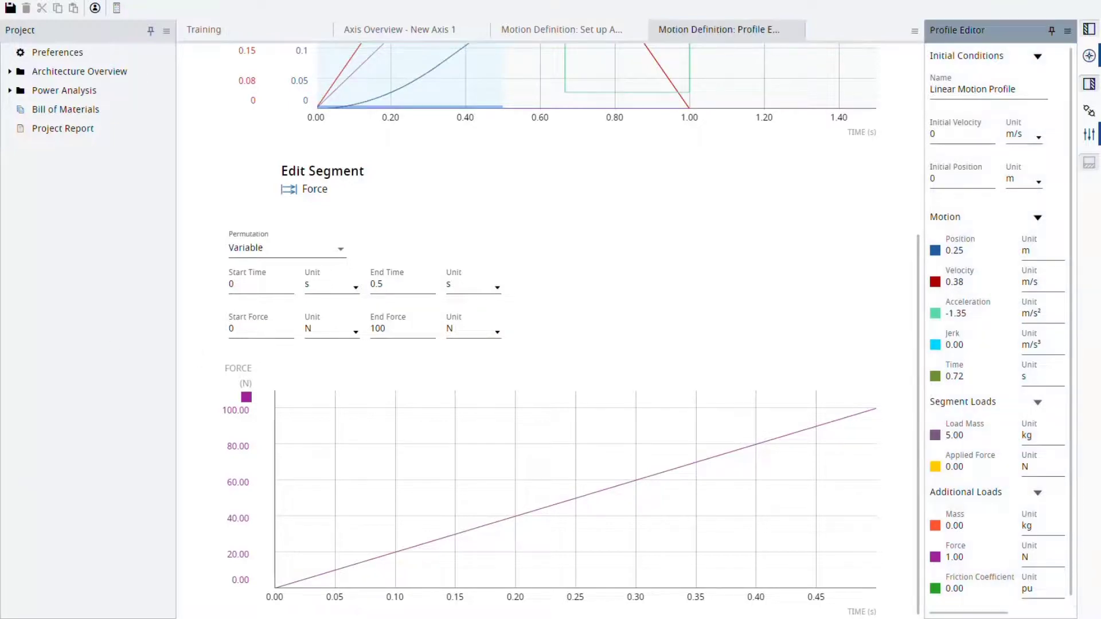
{"action": "scroll", "coordinate": [192, 454], "scroll_direction": "up", "scroll_amount": 5}
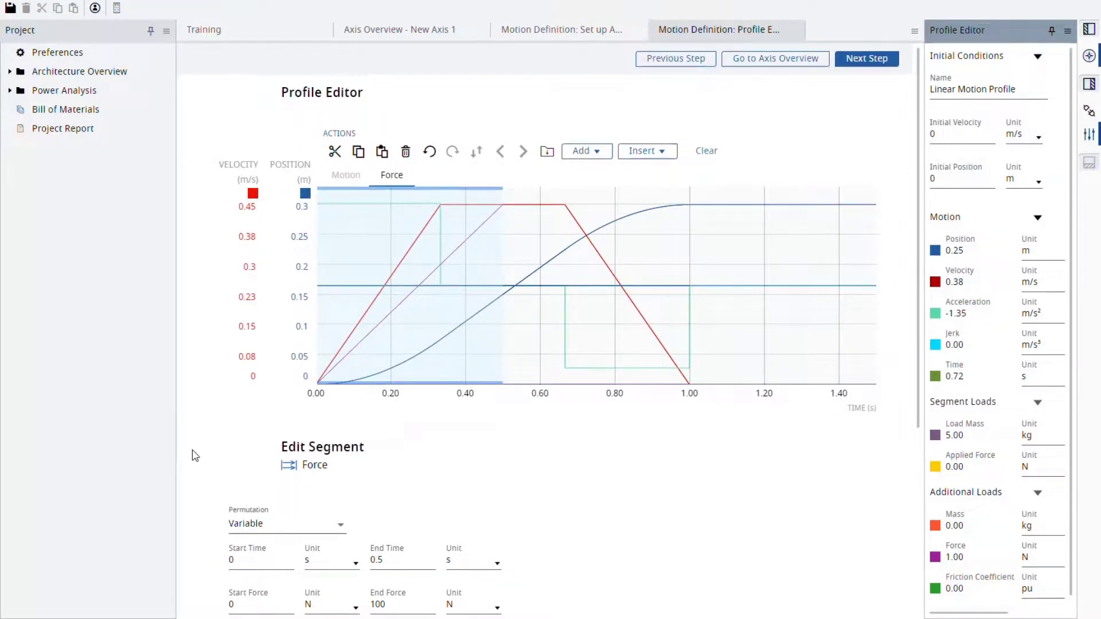
Delete the Force segment, close the Profile Editor panel, and advance to the Components step
{"action": "left_click", "coordinate": [406, 152]}
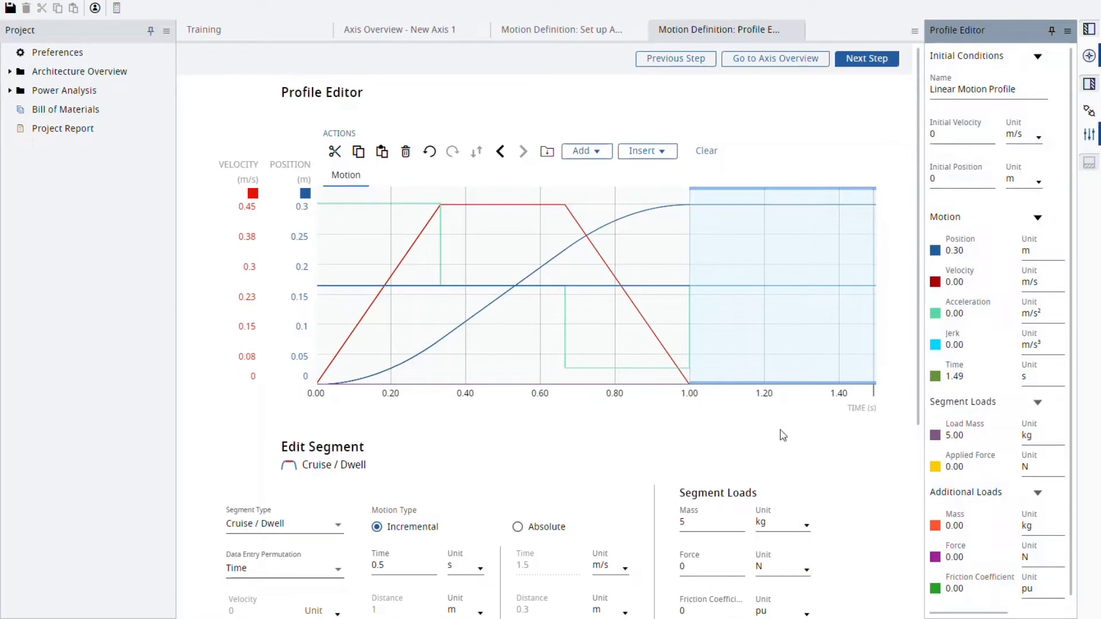
{"action": "left_click", "coordinate": [1090, 140]}
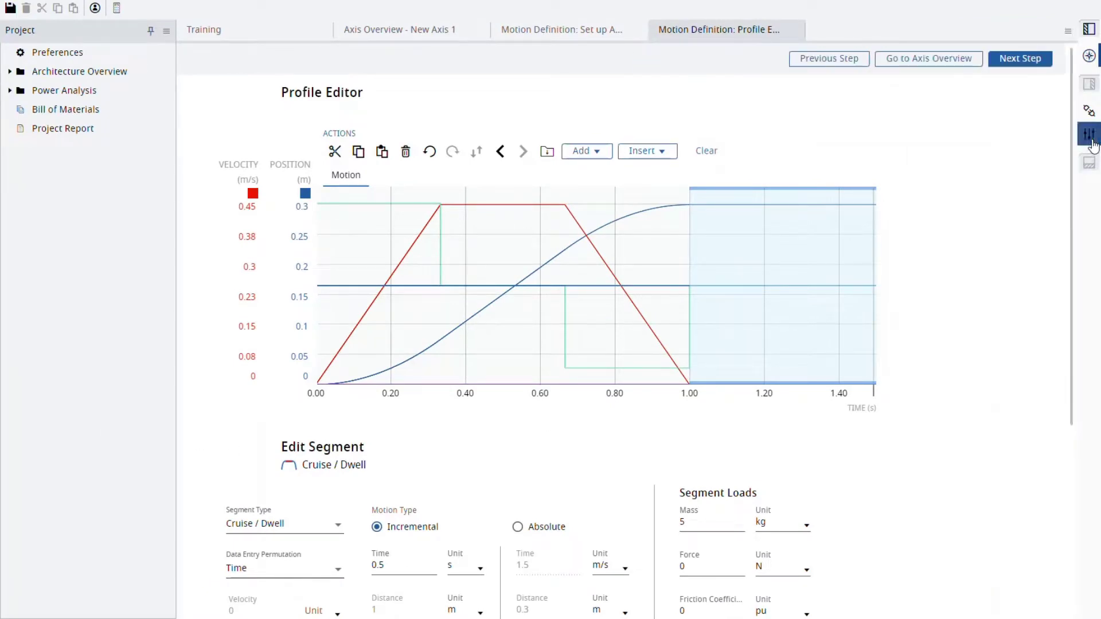
{"action": "left_click", "coordinate": [1026, 65]}
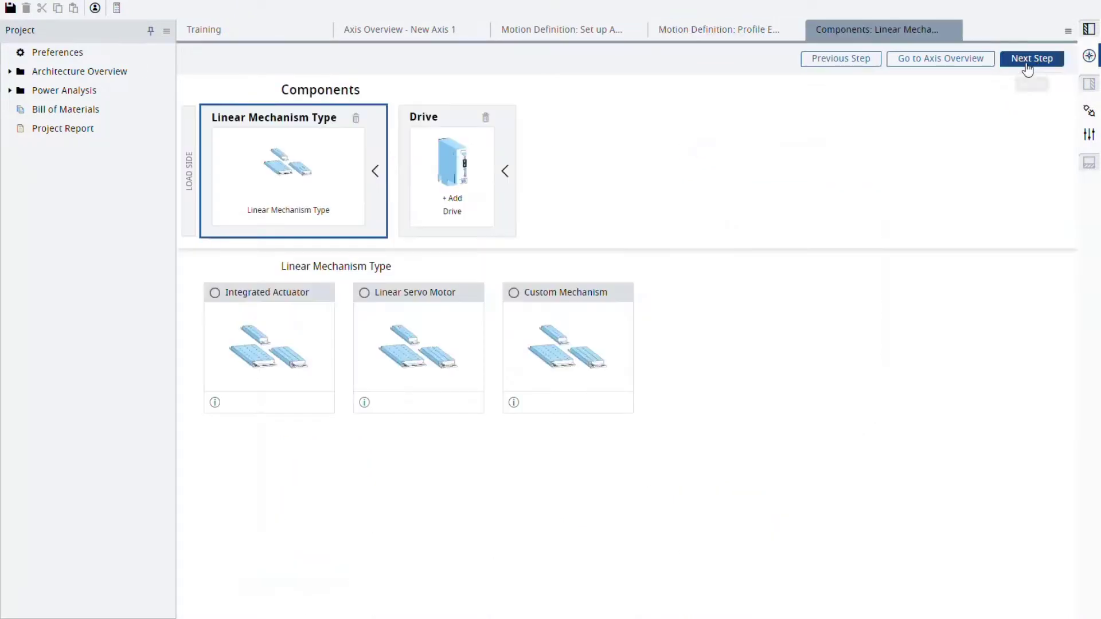